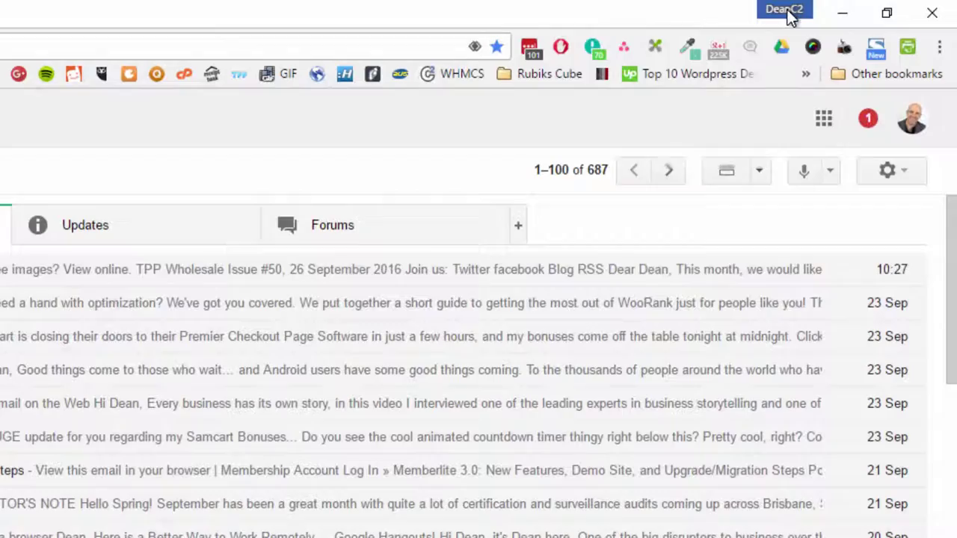
# Open the profile chooser via Switch person and scroll through the listed profiles.
pyautogui.click(786, 11)
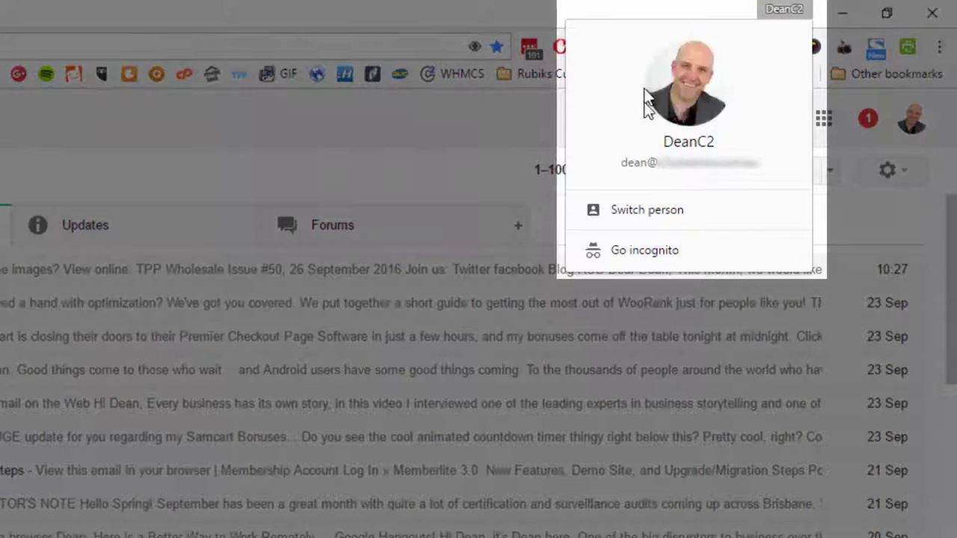
pyautogui.moveTo(731, 120)
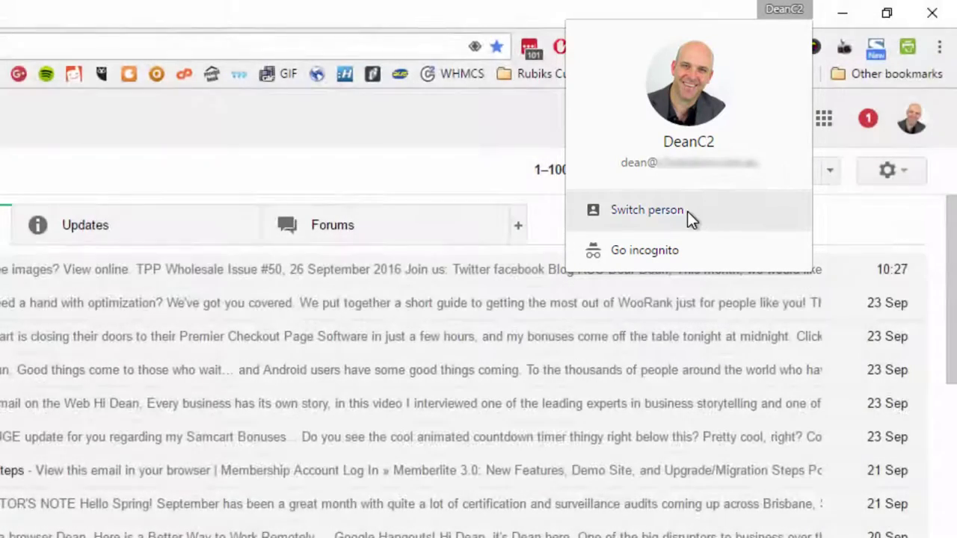
pyautogui.click(687, 211)
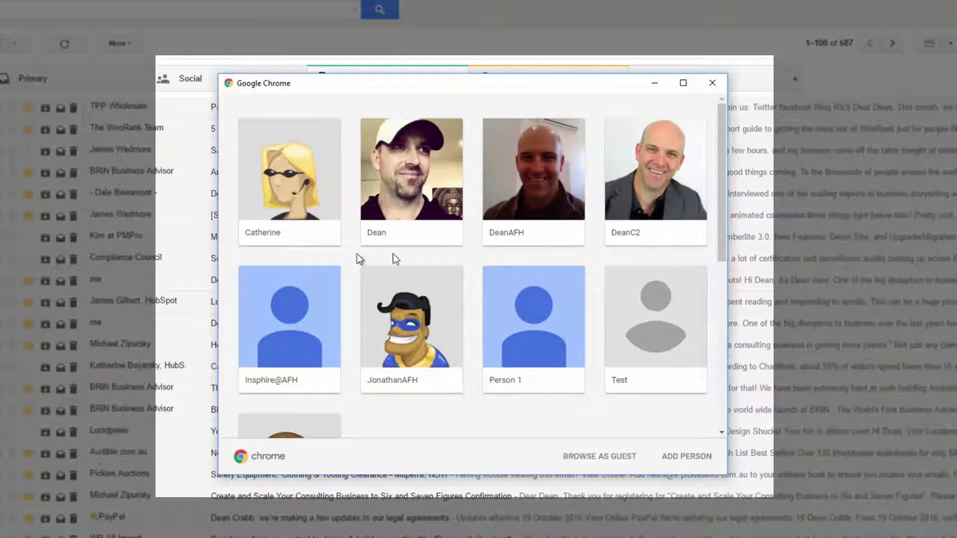
pyautogui.scroll(-3, 603, 267)
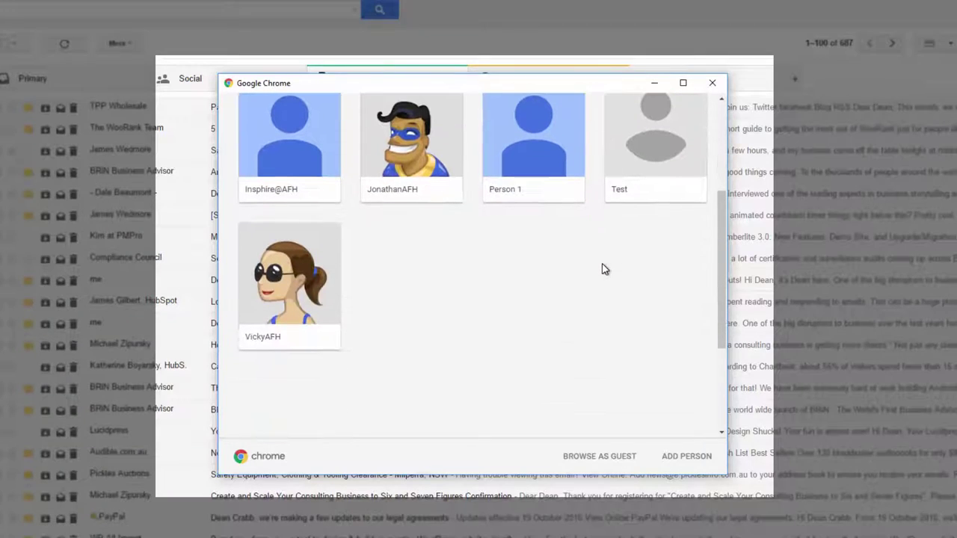
pyautogui.scroll(2, 604, 270)
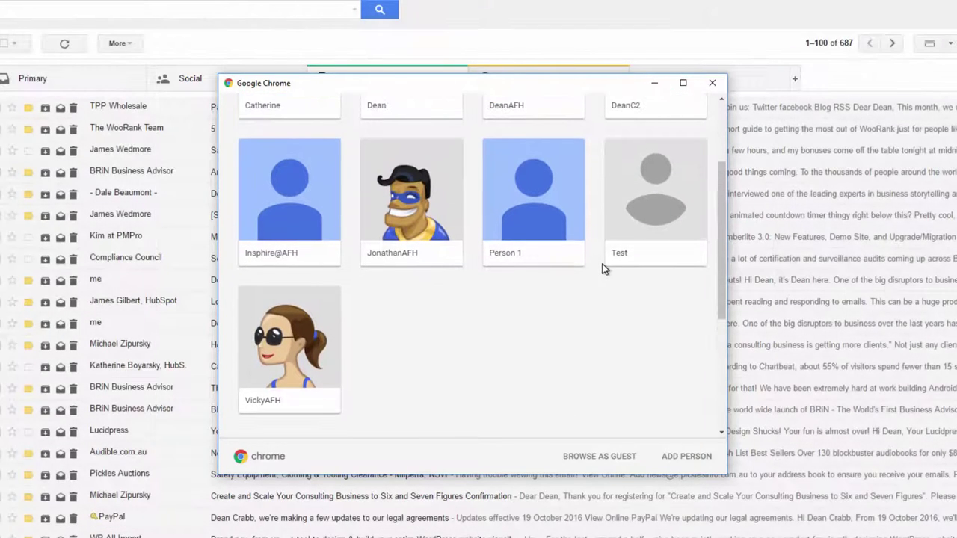
pyautogui.scroll(3, 603, 267)
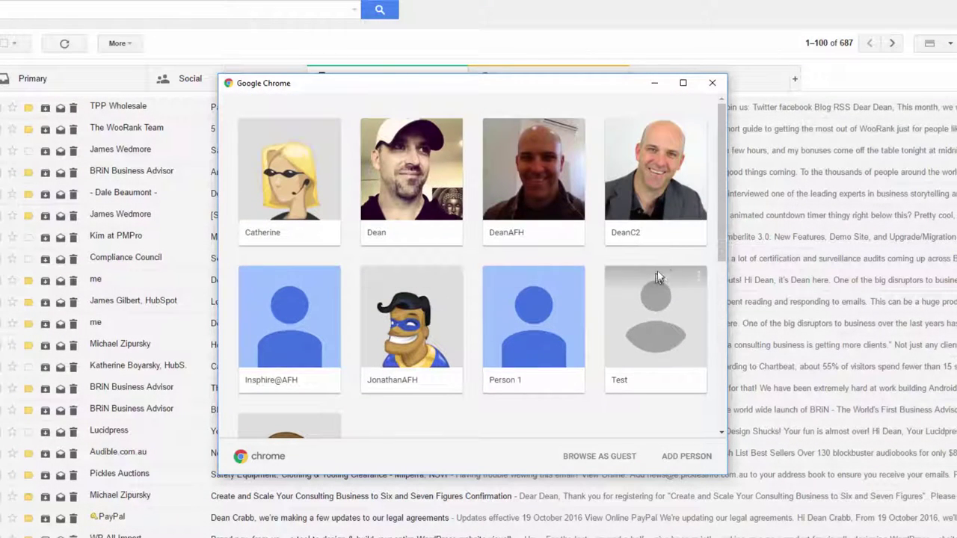
pyautogui.scroll(-3, 653, 264)
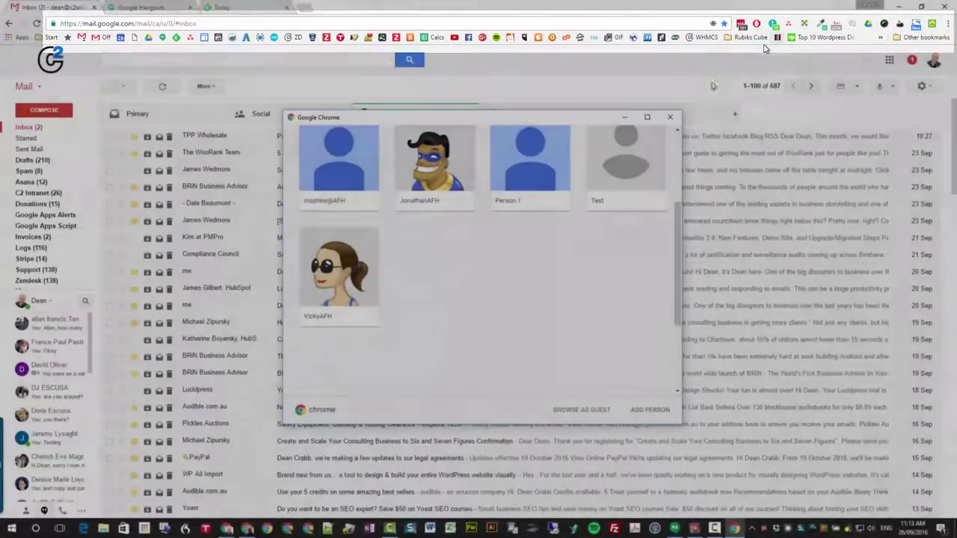
# Scroll the profile chooser, then show and dismiss the Chrome taskbar jump list.
pyautogui.scroll(-1, 596, 276)
pyautogui.scroll(1, 596, 276)
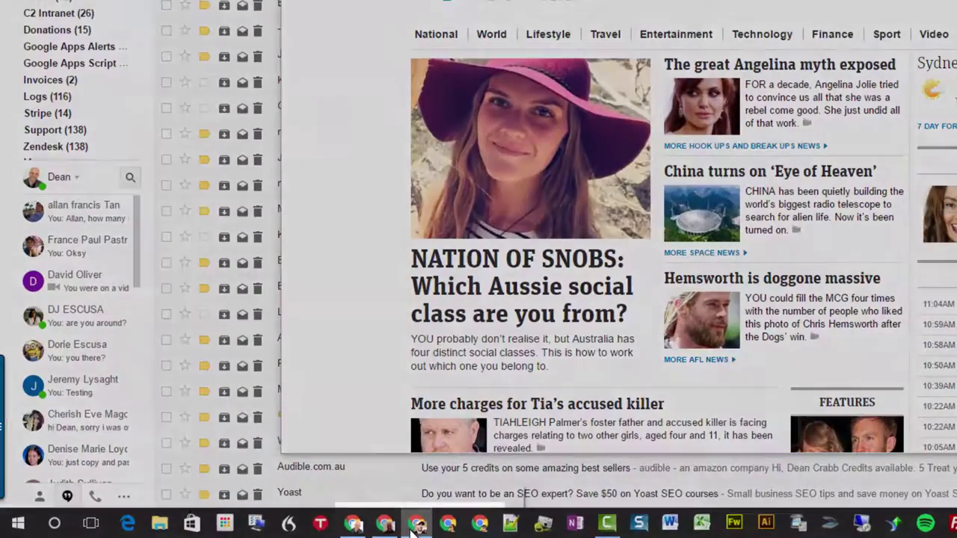
pyautogui.moveTo(418, 528)
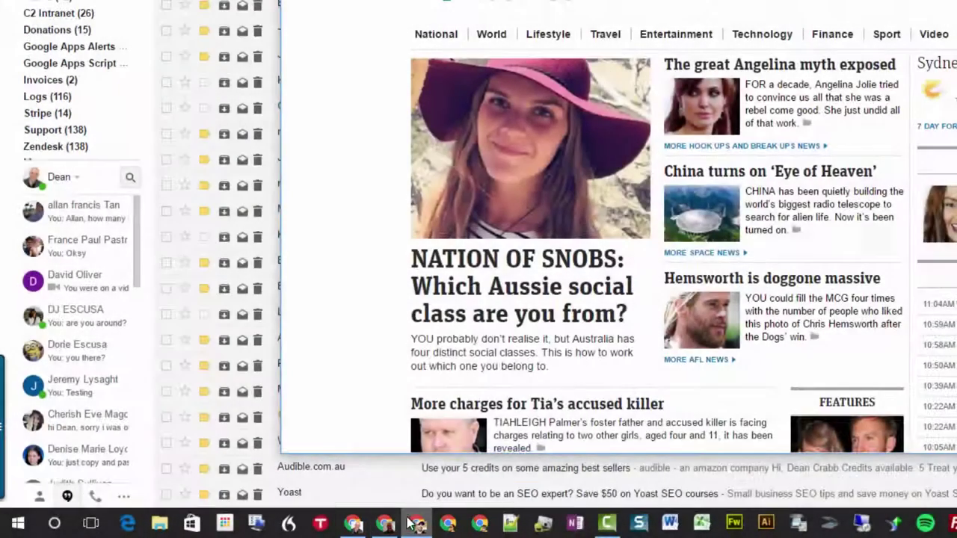
pyautogui.rightClick(419, 523)
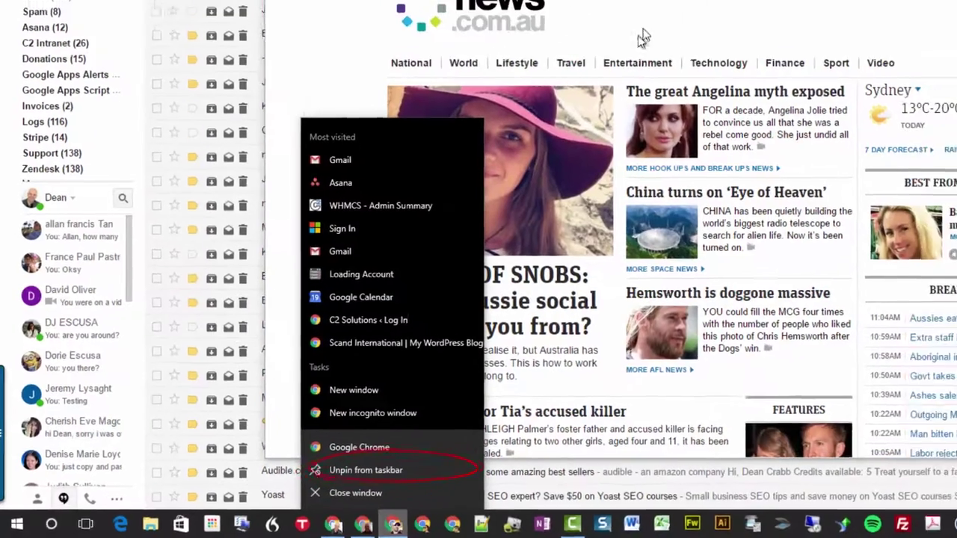
pyautogui.press('Escape')
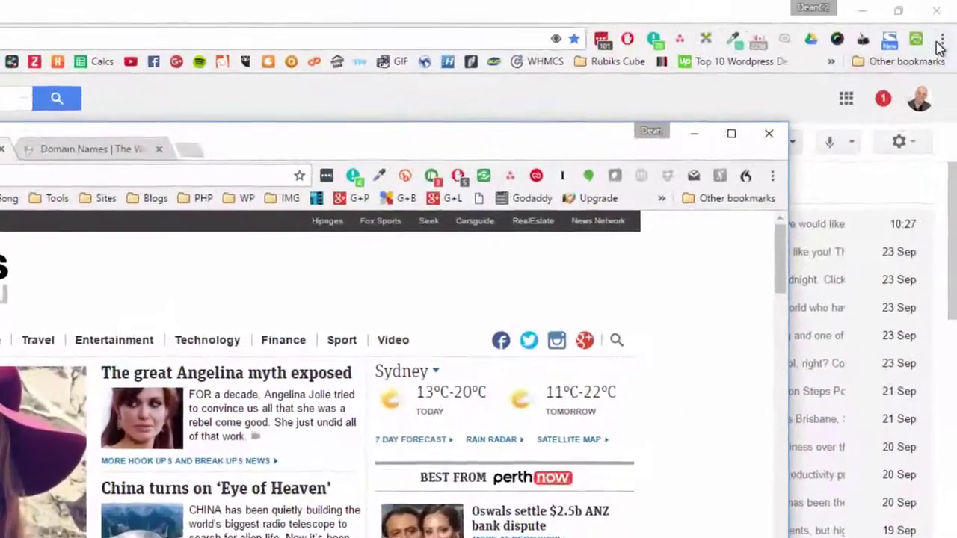
# Review the People section in Settings and confirm Advanced sync settings left on sync everything.
pyautogui.click(948, 24)
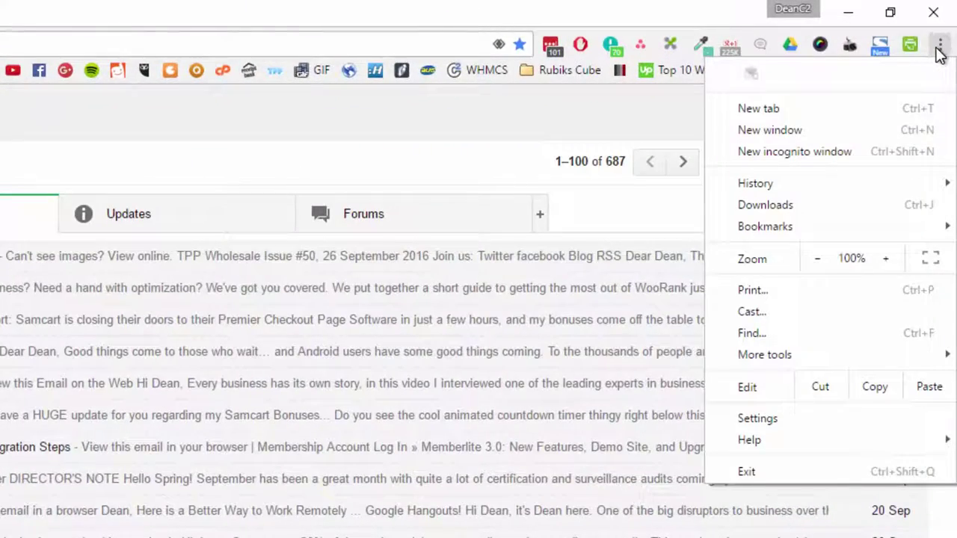
pyautogui.click(793, 419)
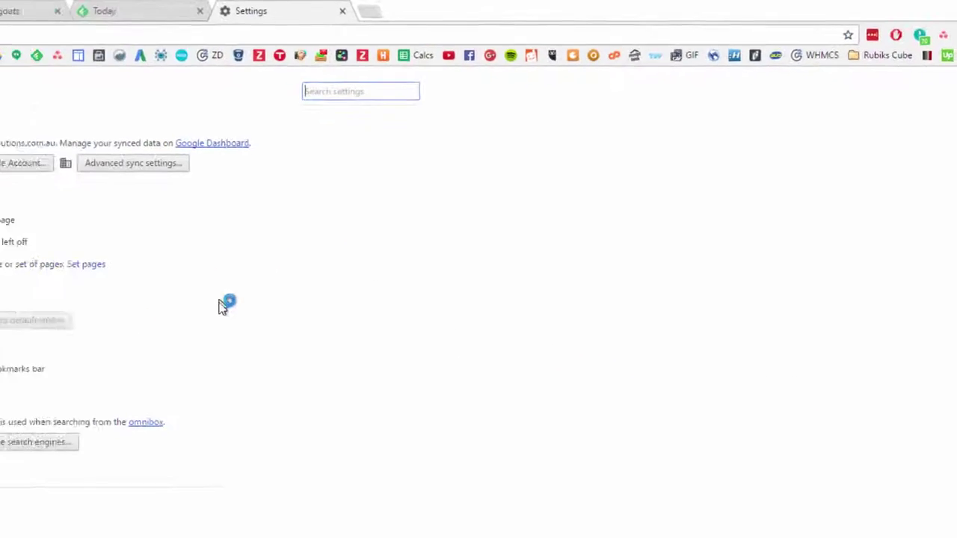
pyautogui.scroll(-2, 356, 351)
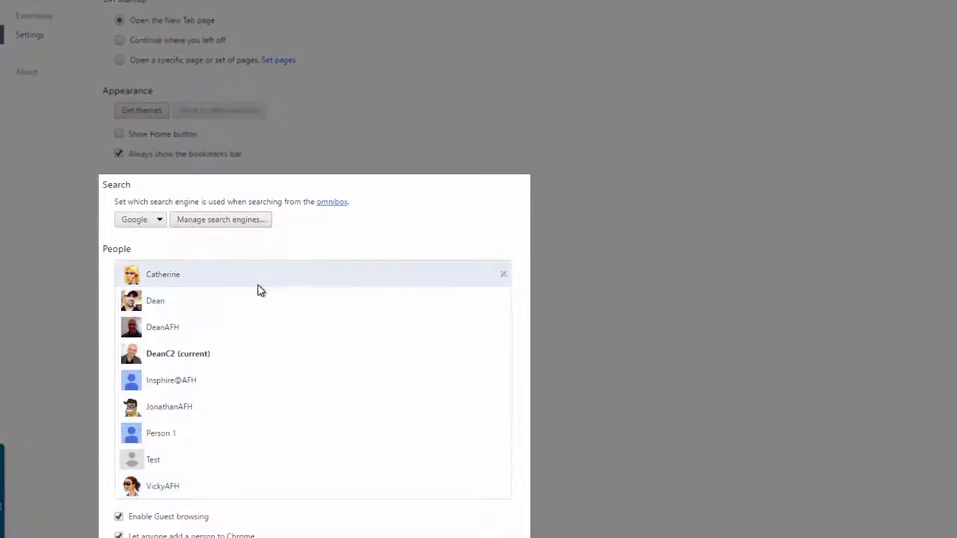
pyautogui.scroll(-1, 257, 304)
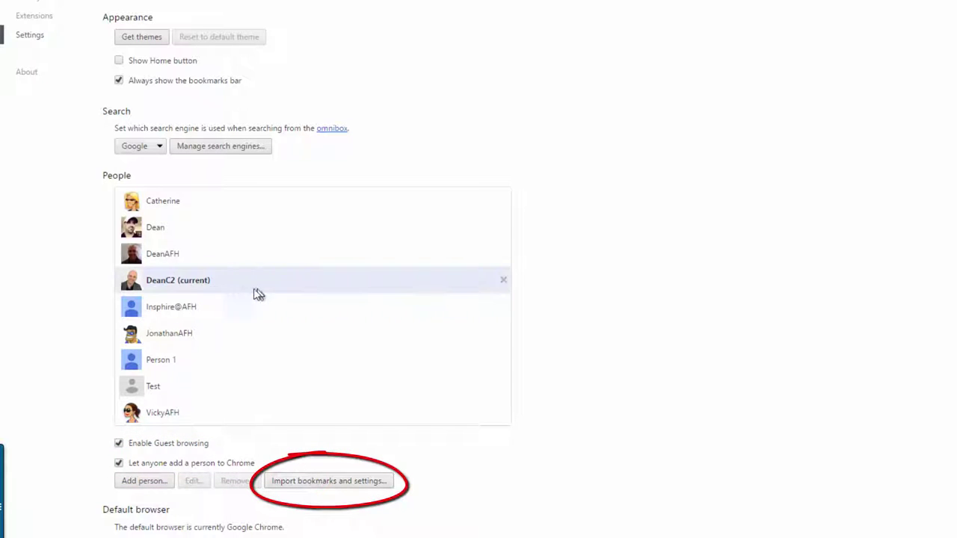
pyautogui.scroll(2, 244, 292)
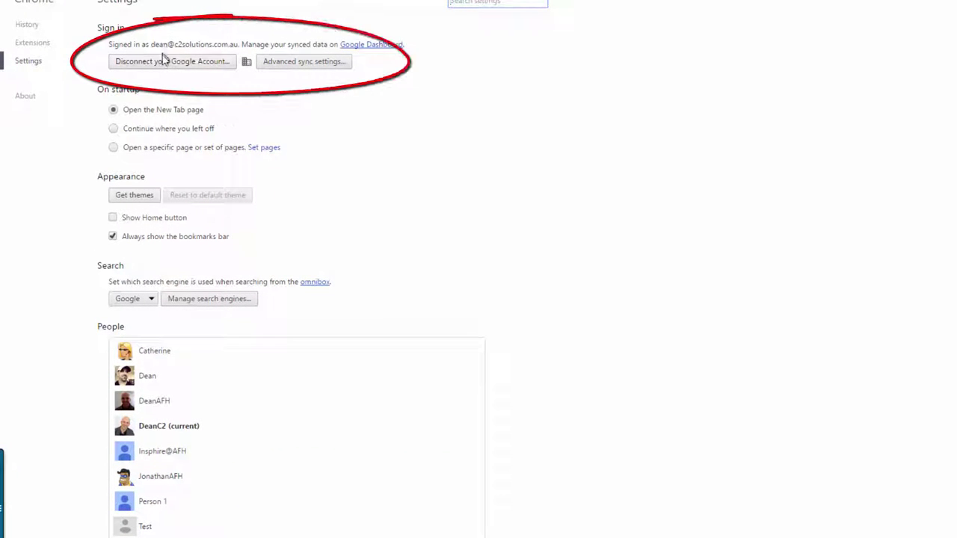
pyautogui.click(304, 62)
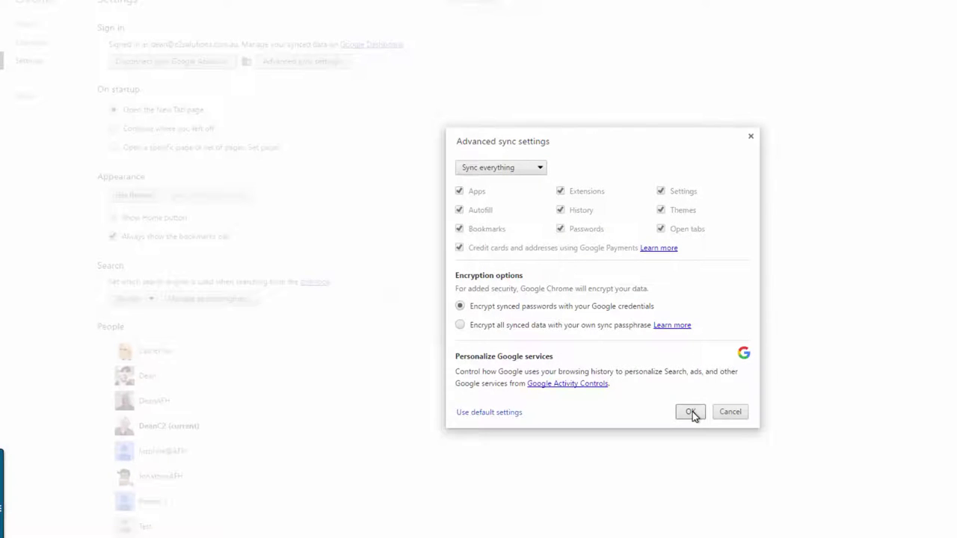
pyautogui.click(692, 414)
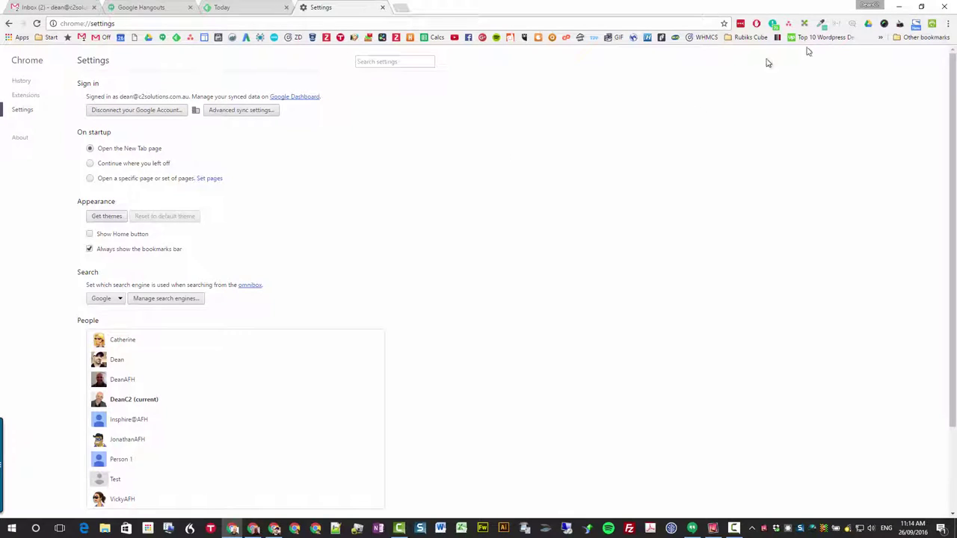
# Remove the third profile, DeanAFH, from the profile chooser.
pyautogui.click(870, 6)
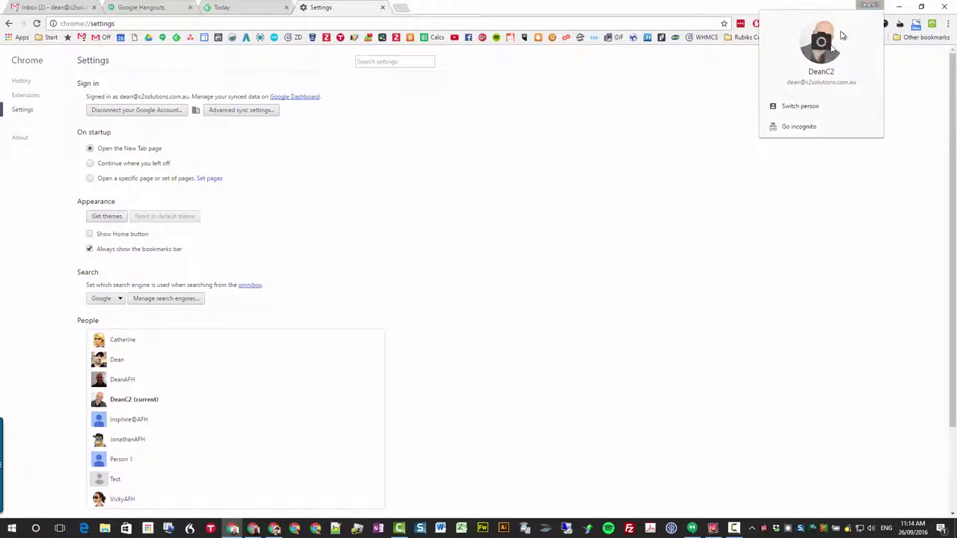
pyautogui.click(794, 106)
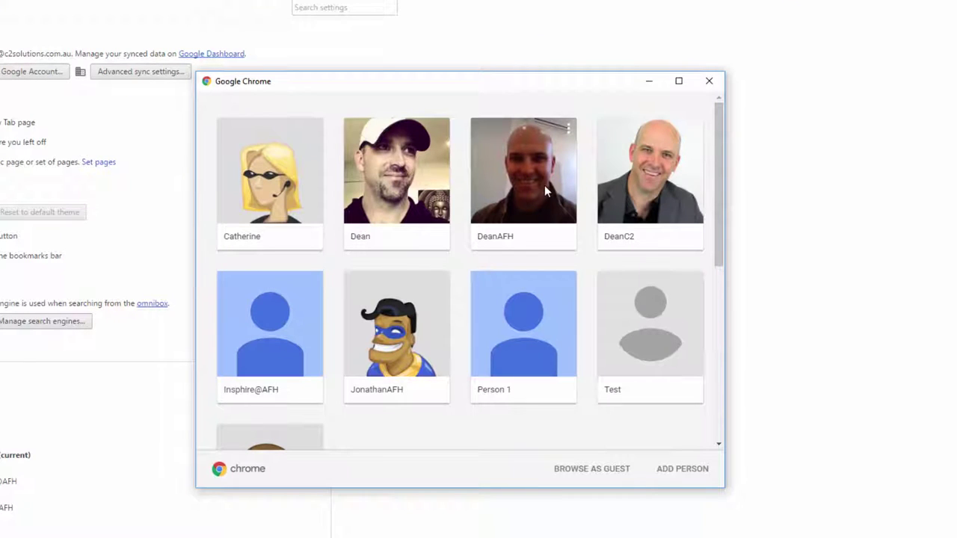
pyautogui.click(570, 131)
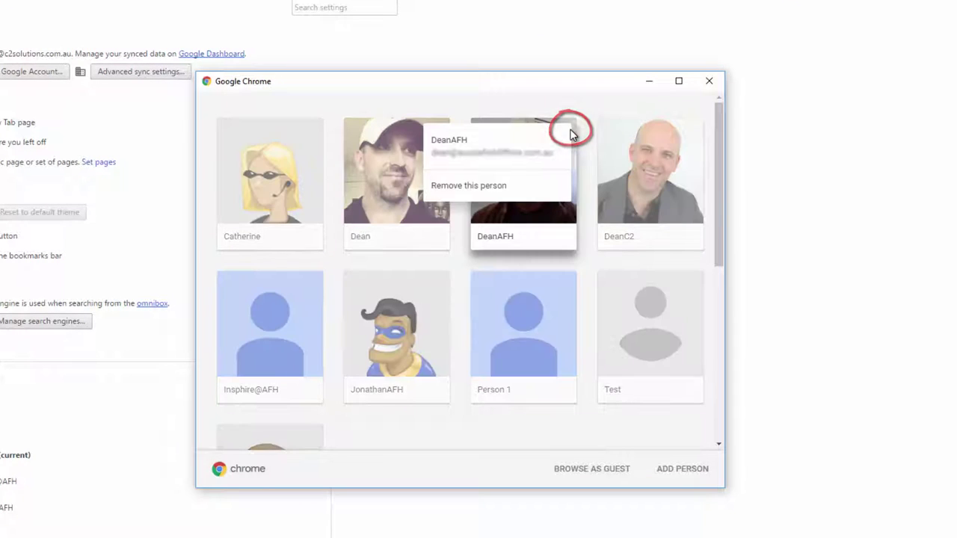
pyautogui.click(543, 187)
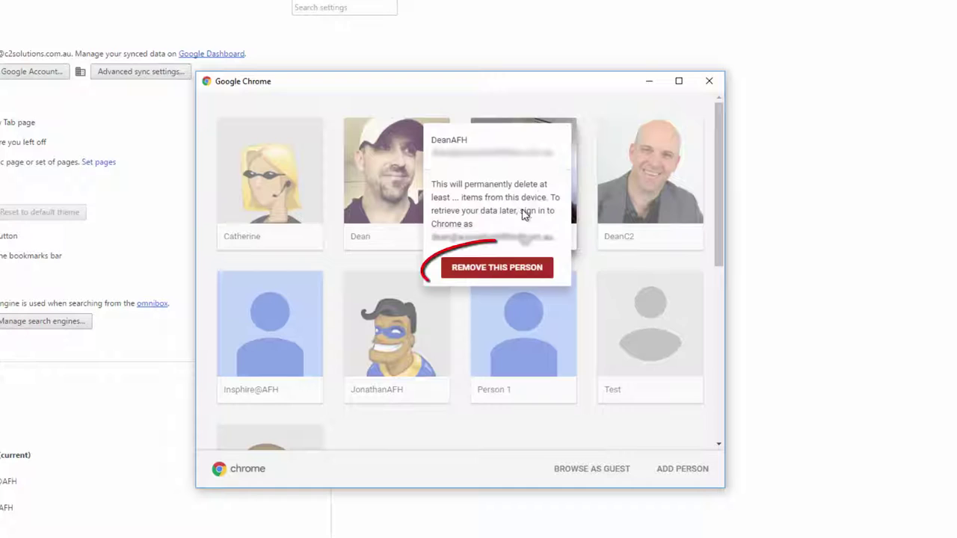
pyautogui.click(505, 267)
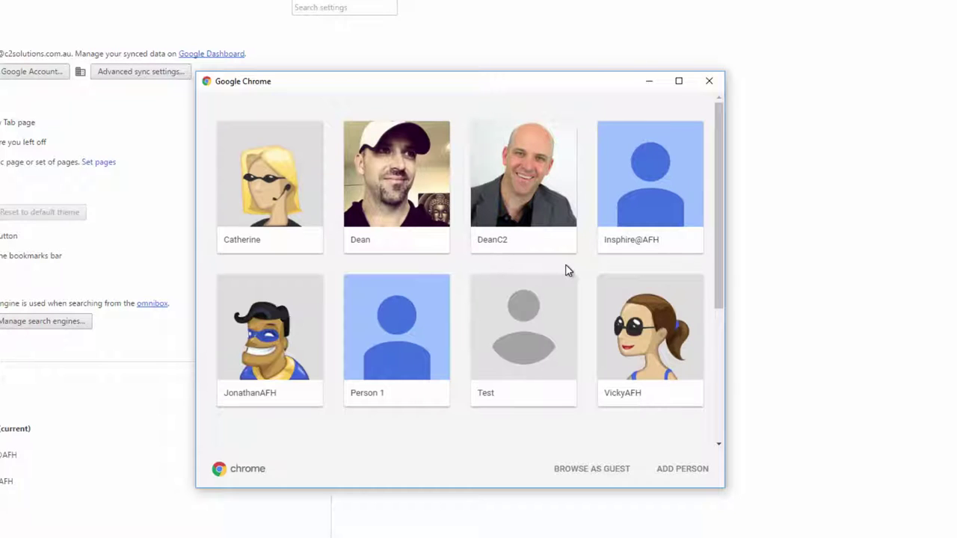
# Add a new profile named 'Dean TEST' with the alien avatar.
pyautogui.click(681, 469)
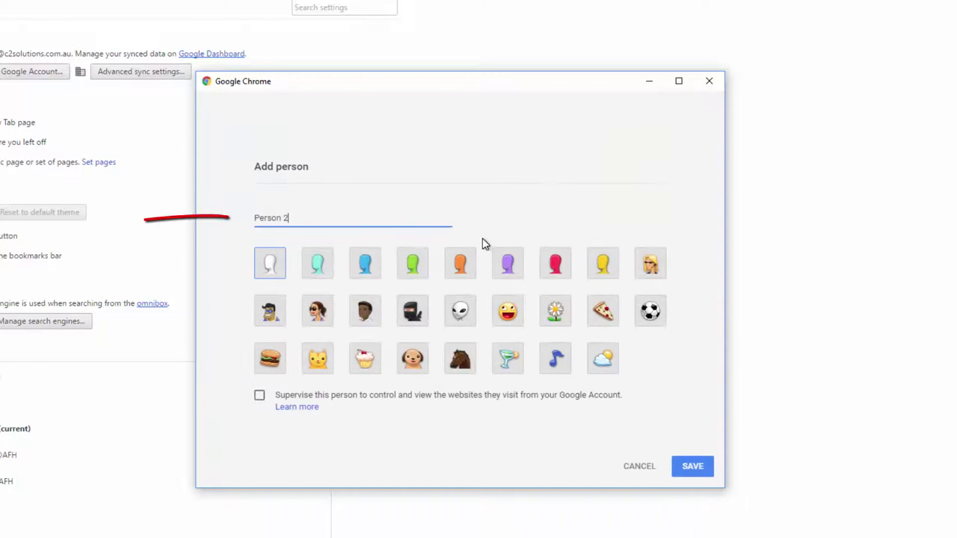
pyautogui.write('Dean TEST')
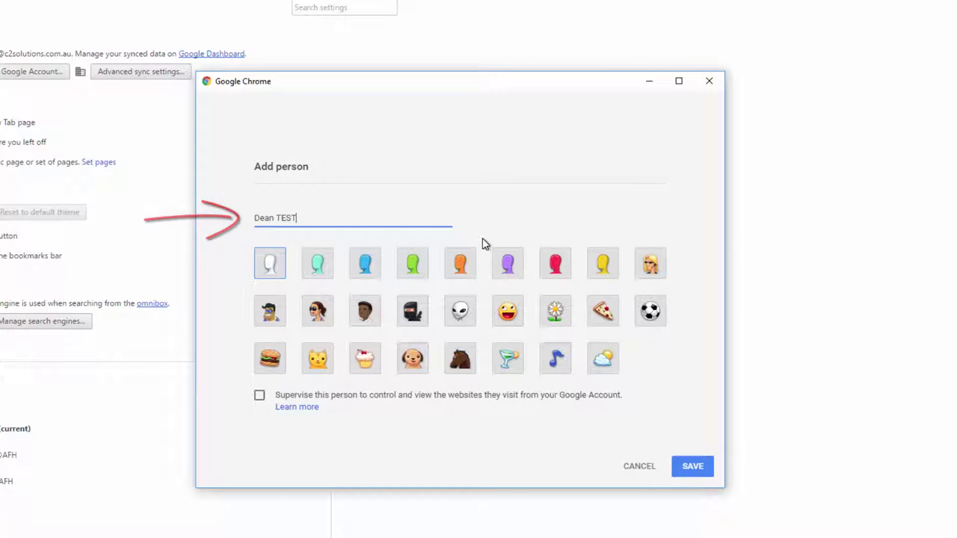
pyautogui.click(691, 467)
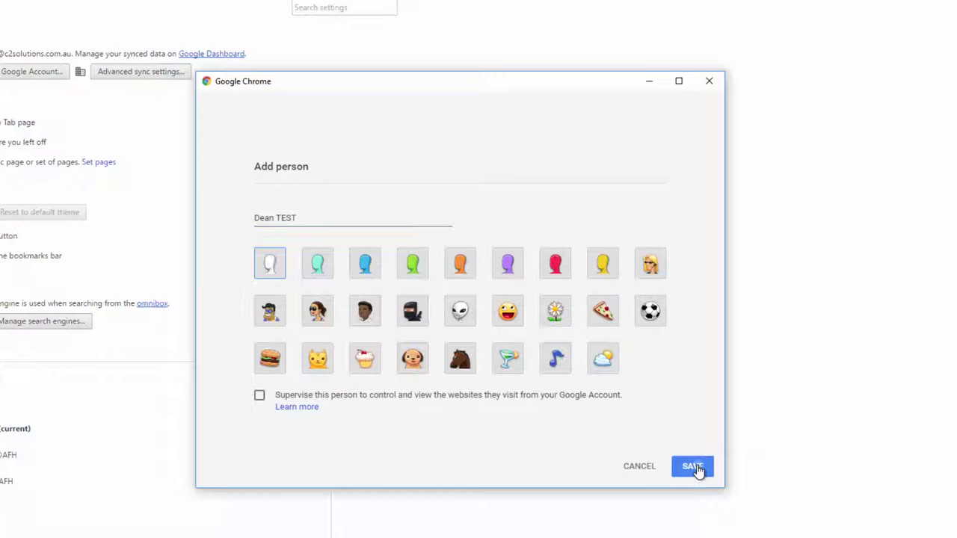
pyautogui.tripleClick(447, 397)
pyautogui.click(458, 312)
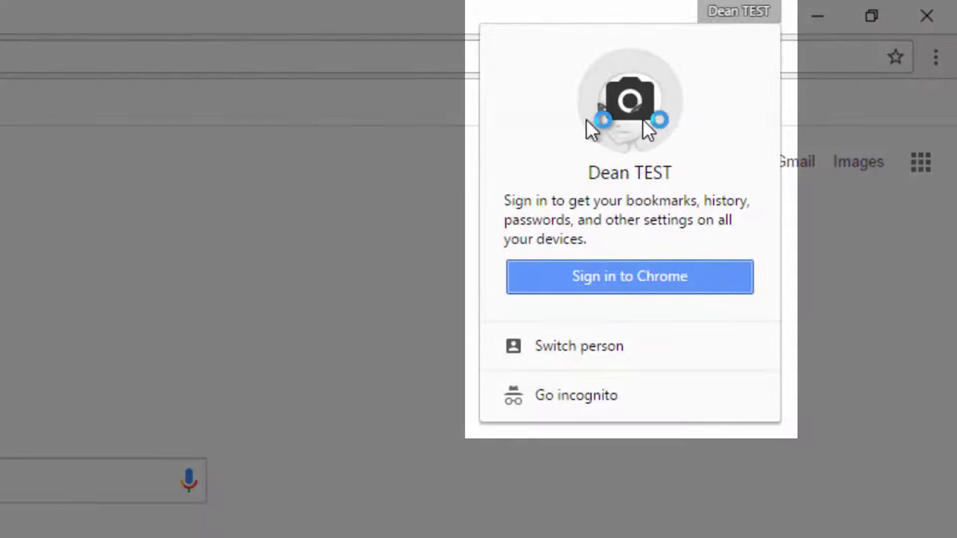
# Start signing the new profile into Chrome and continue with the account e-mail.
pyautogui.click(636, 277)
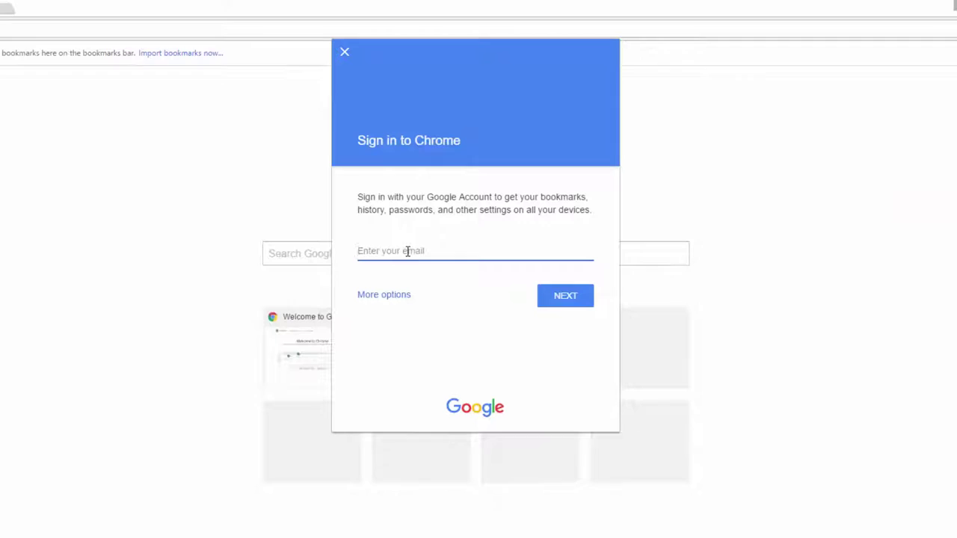
pyautogui.write('dean@')
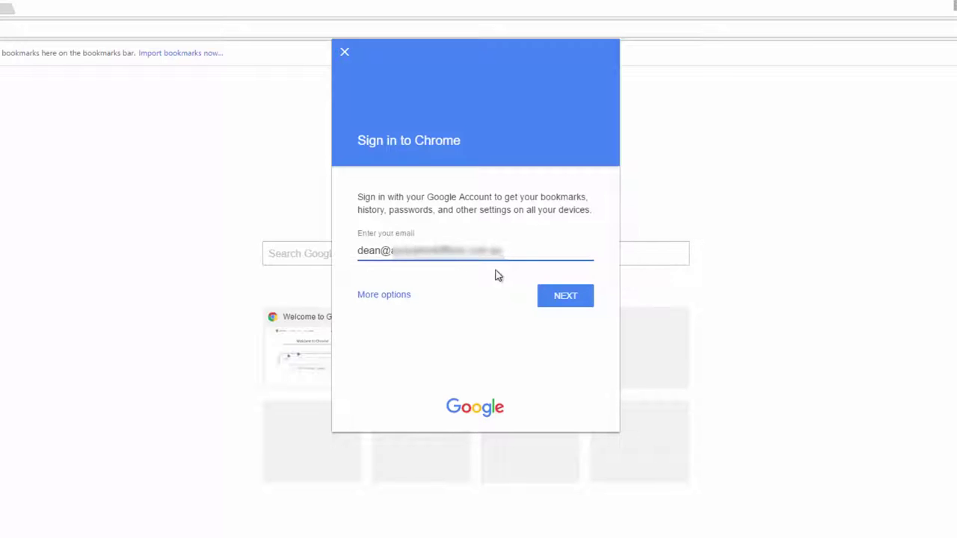
pyautogui.click(389, 297)
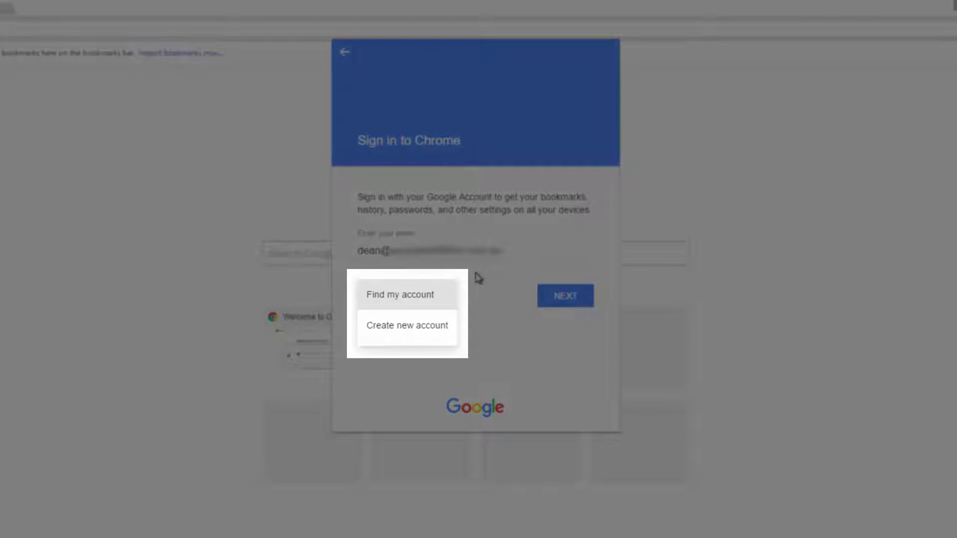
pyautogui.click(479, 279)
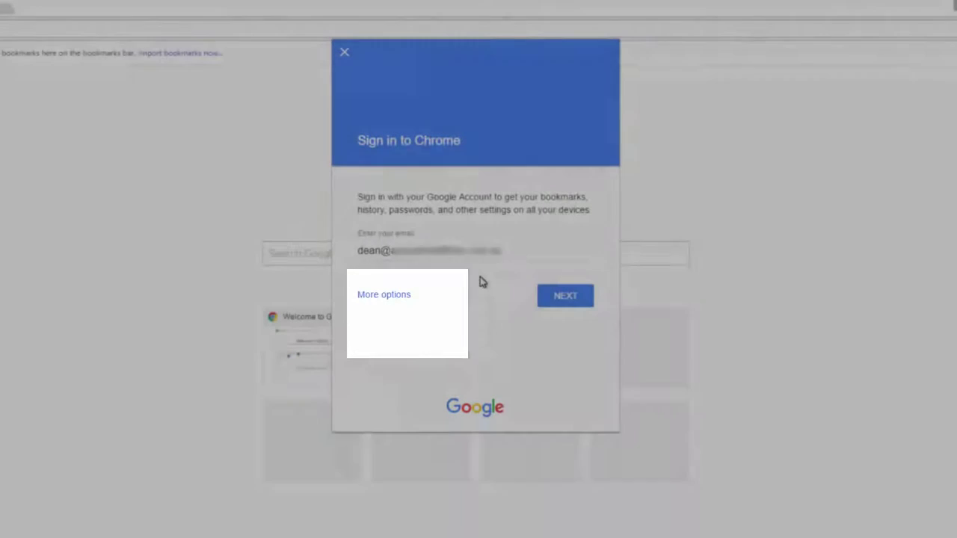
pyautogui.click(554, 298)
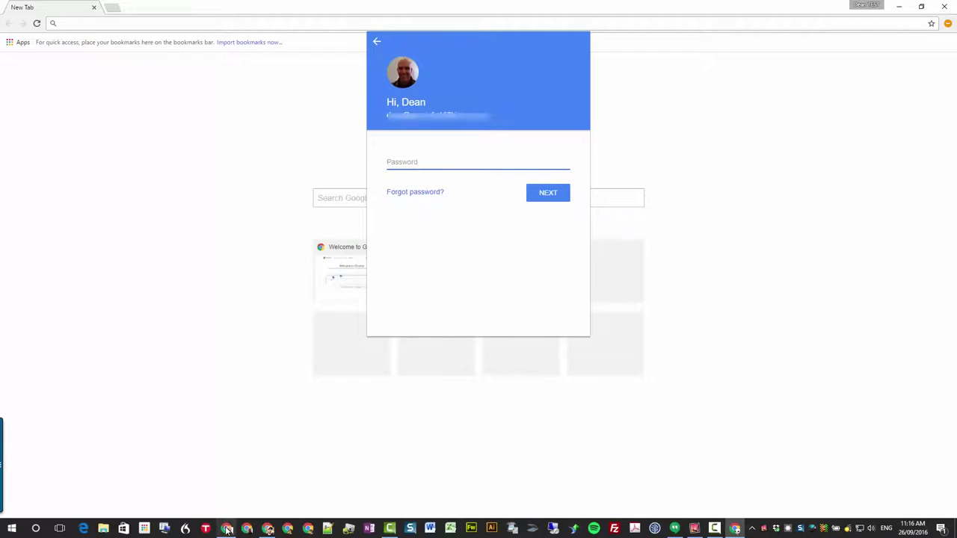
pyautogui.click(227, 528)
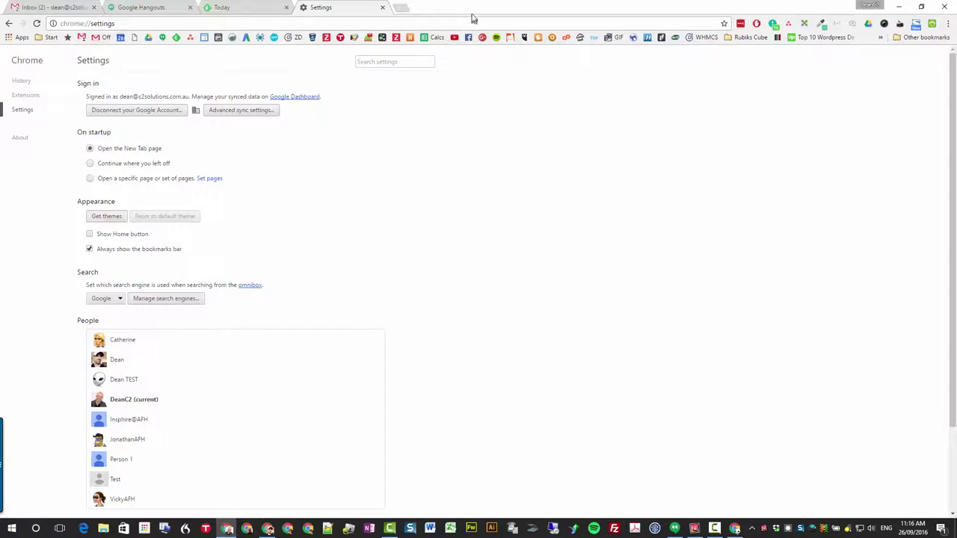
pyautogui.press('super+Down')
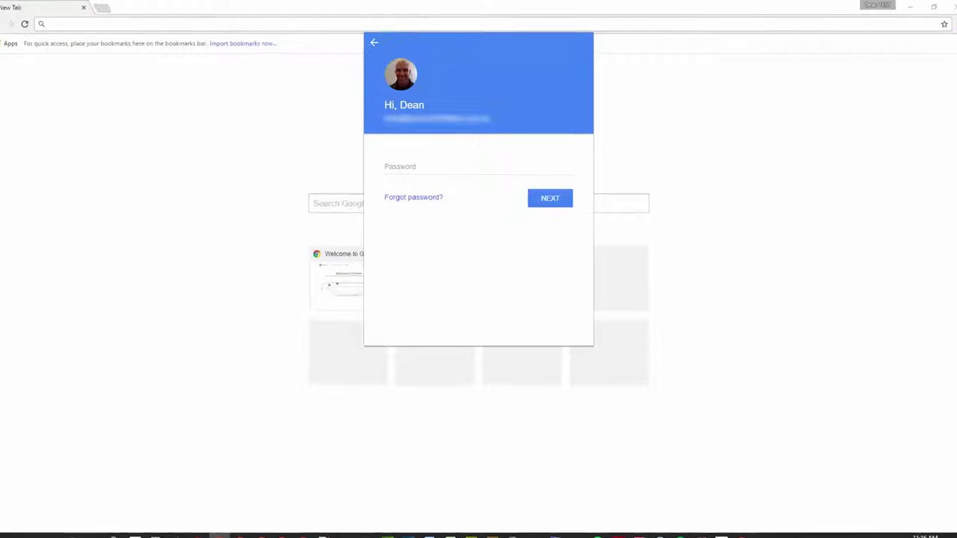
# Enter the account password and the 6-digit verification code from the text message.
pyautogui.click(413, 163)
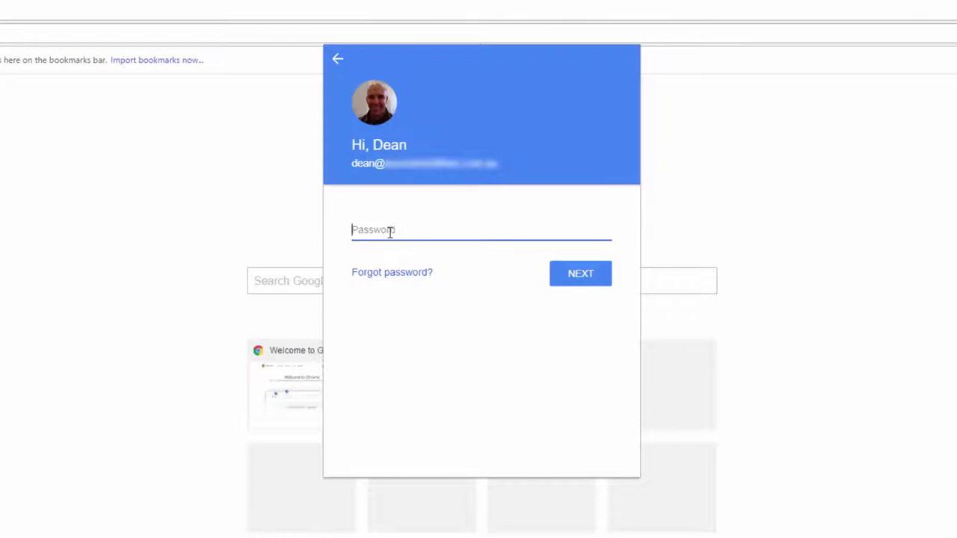
pyautogui.hotkey('ctrl', 'v')
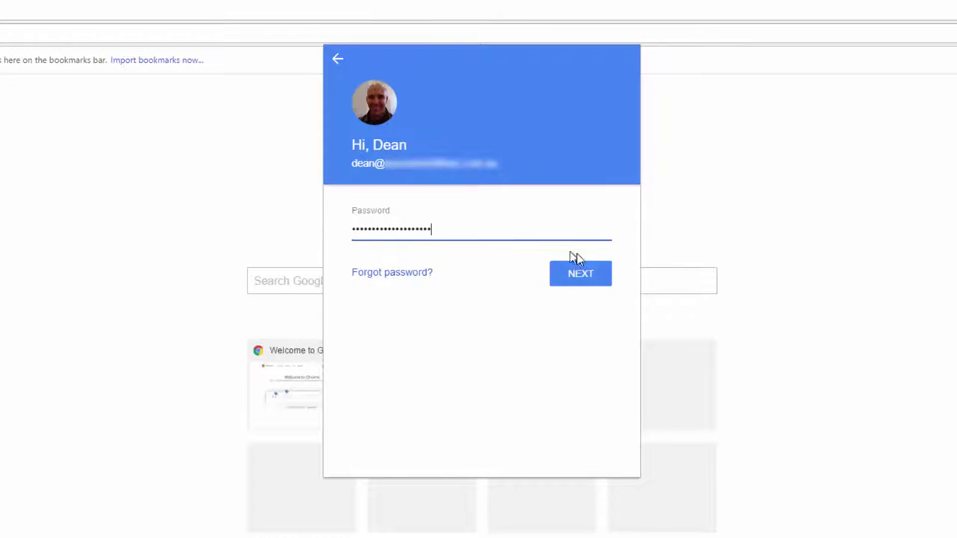
pyautogui.click(598, 277)
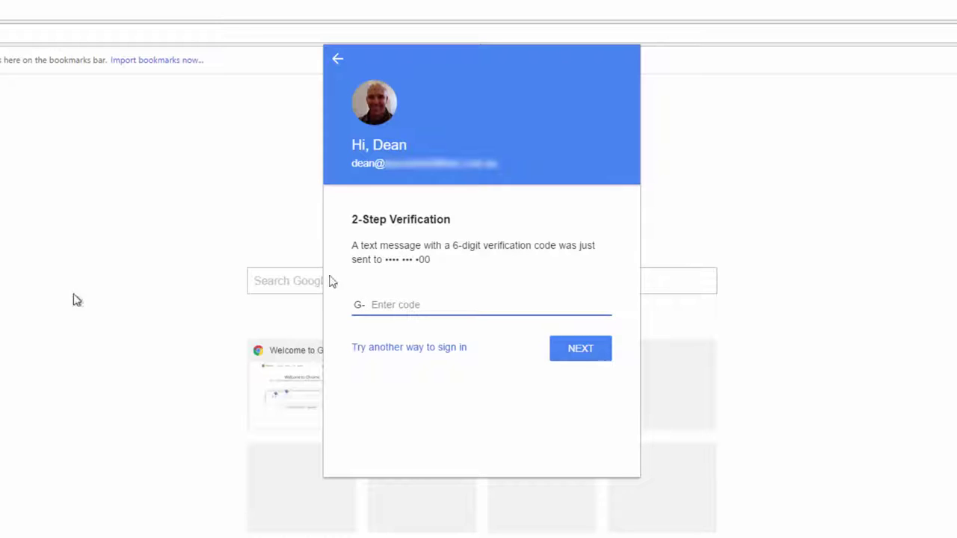
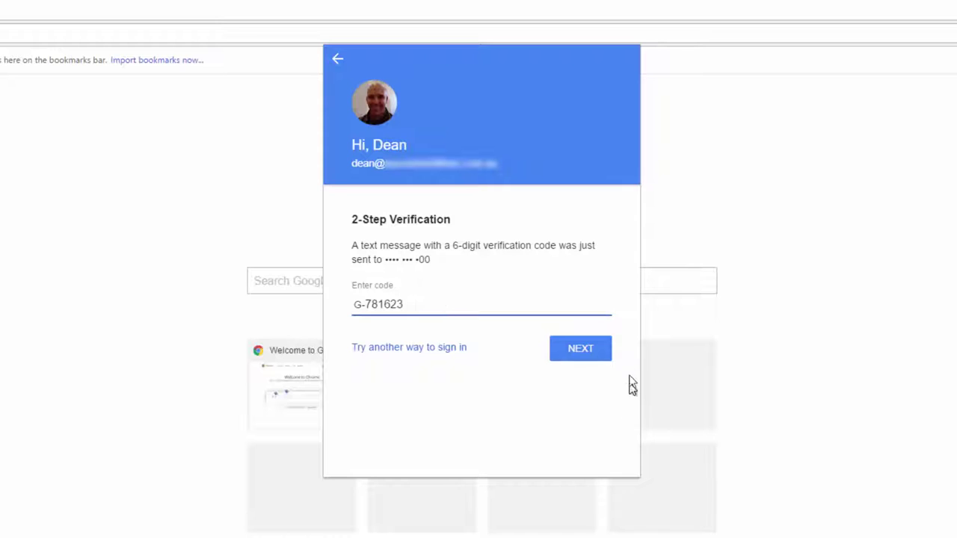
pyautogui.click(600, 357)
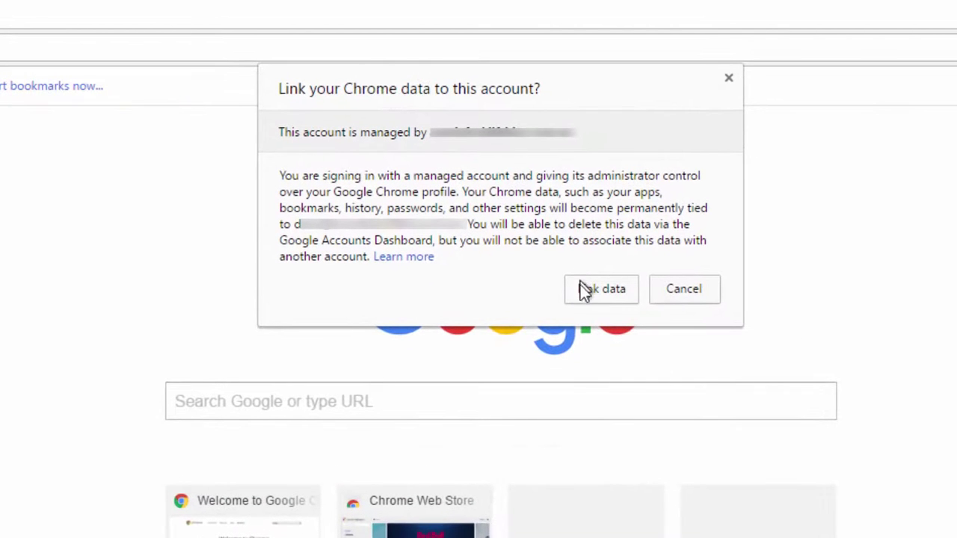
# Link the profile data to the managed account, dismiss the signed-in notice, and close the AdBlock tab.
pyautogui.click(588, 292)
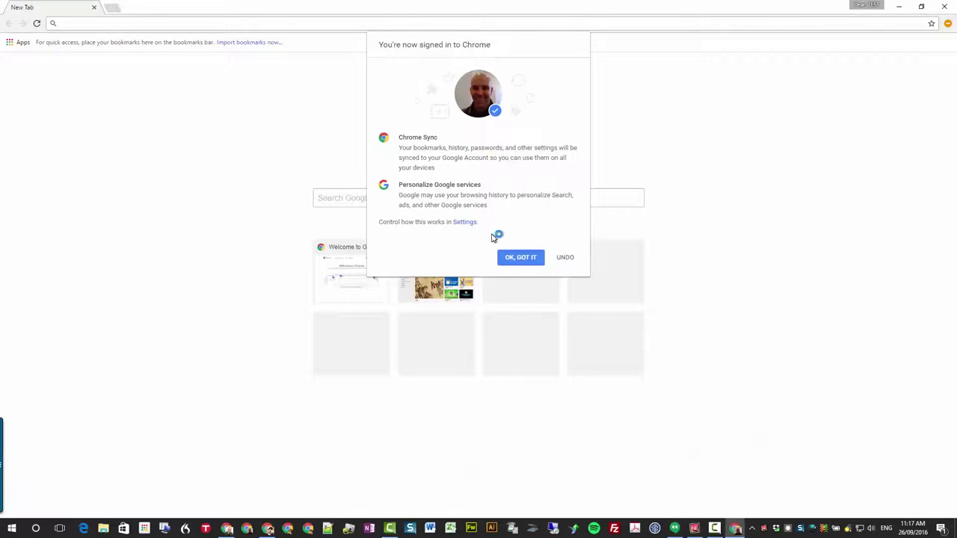
pyautogui.click(522, 262)
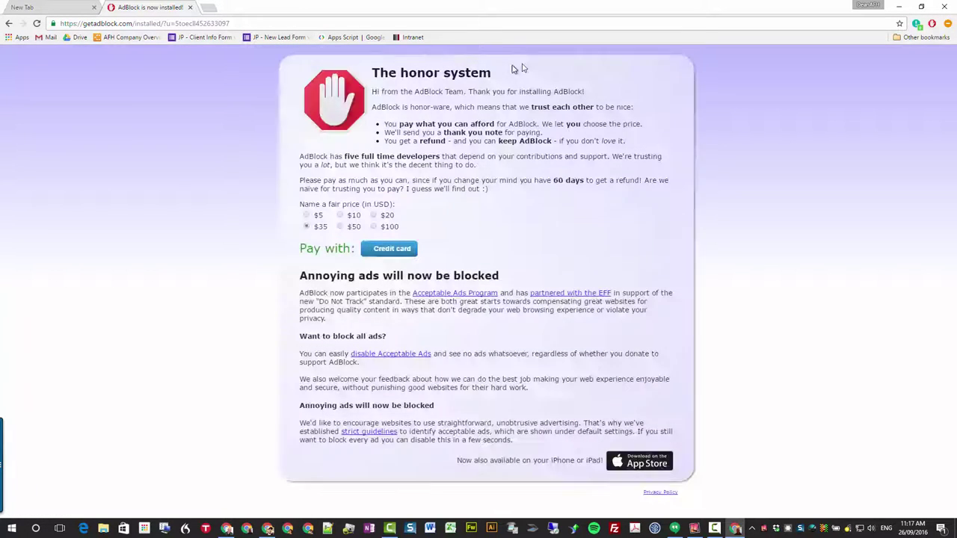
pyautogui.hotkey('ctrl', 'w')
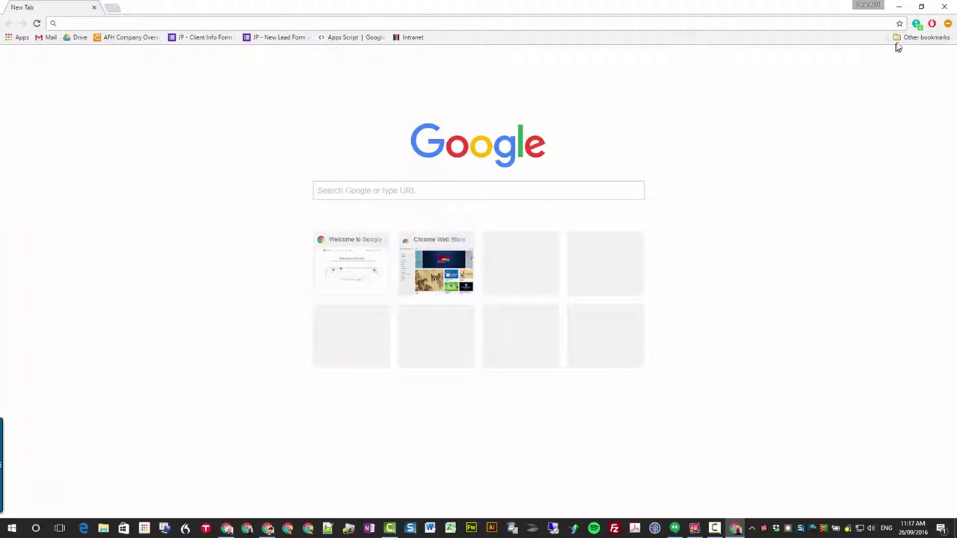
# Close the test profile's window, then bring back, maximize and close the main profile's Settings tab.
pyautogui.click(952, 5)
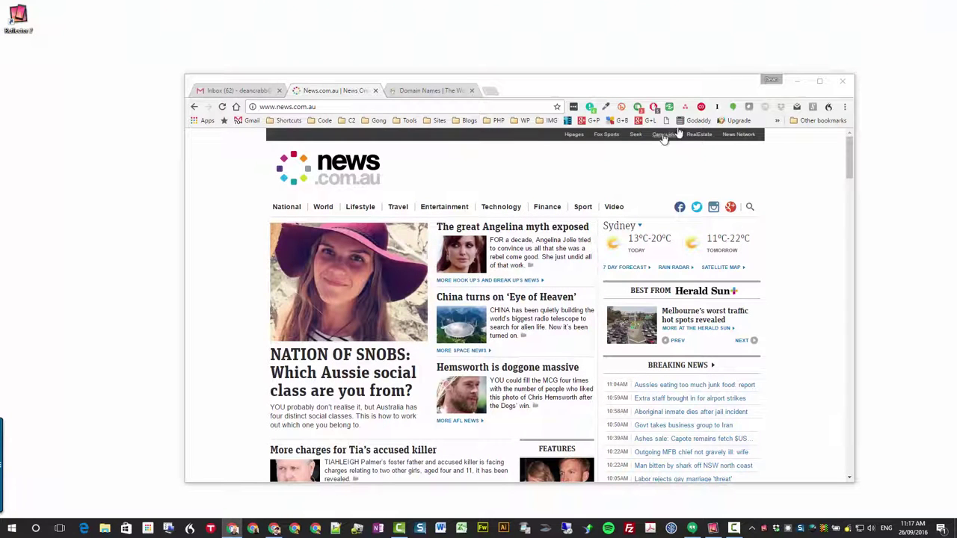
pyautogui.click(234, 530)
pyautogui.click(67, 433)
pyautogui.moveTo(0, 89); pyautogui.dragTo(563, 73)
pyautogui.doubleClick(614, 74)
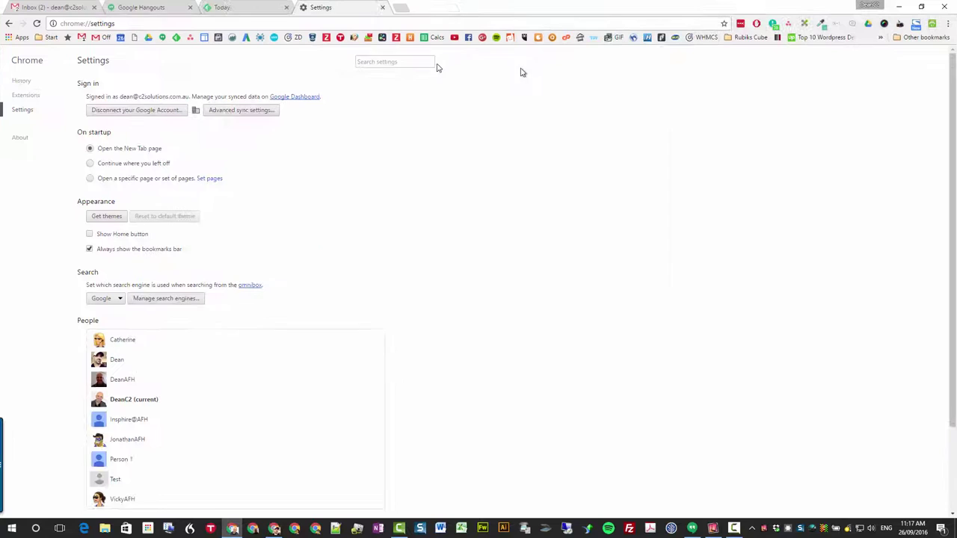
pyautogui.hotkey('ctrl', 'w')
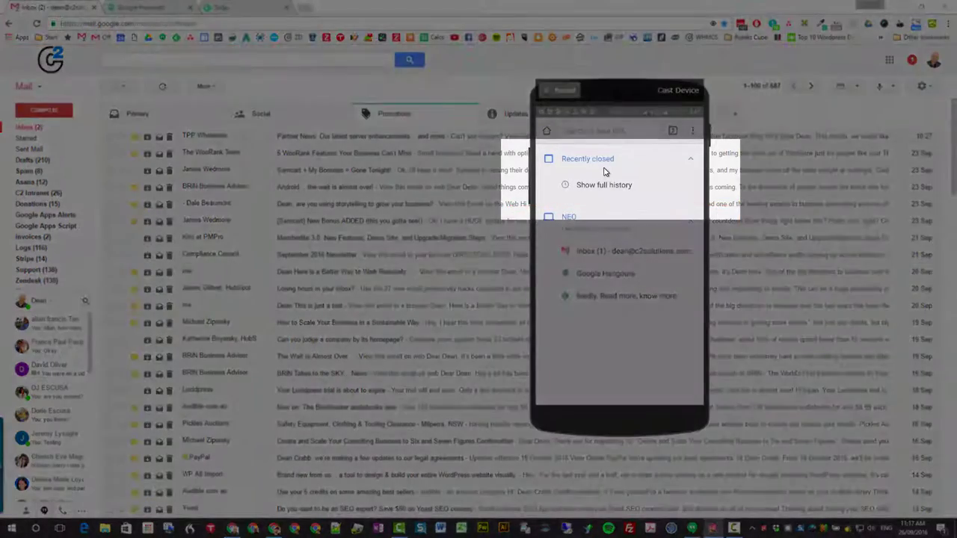
# Open the phone's full browsing history and open a new desktop tab.
pyautogui.click(605, 173)
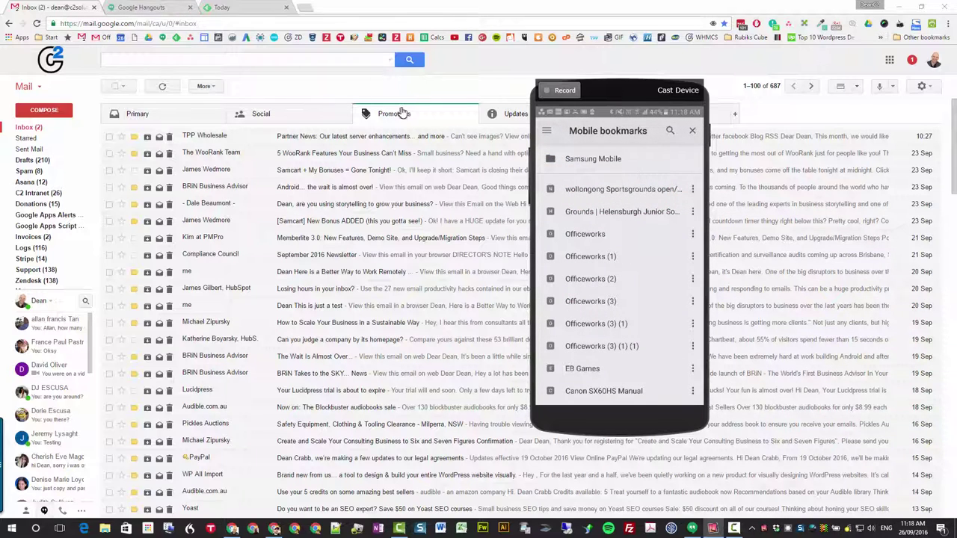
pyautogui.click(305, 7)
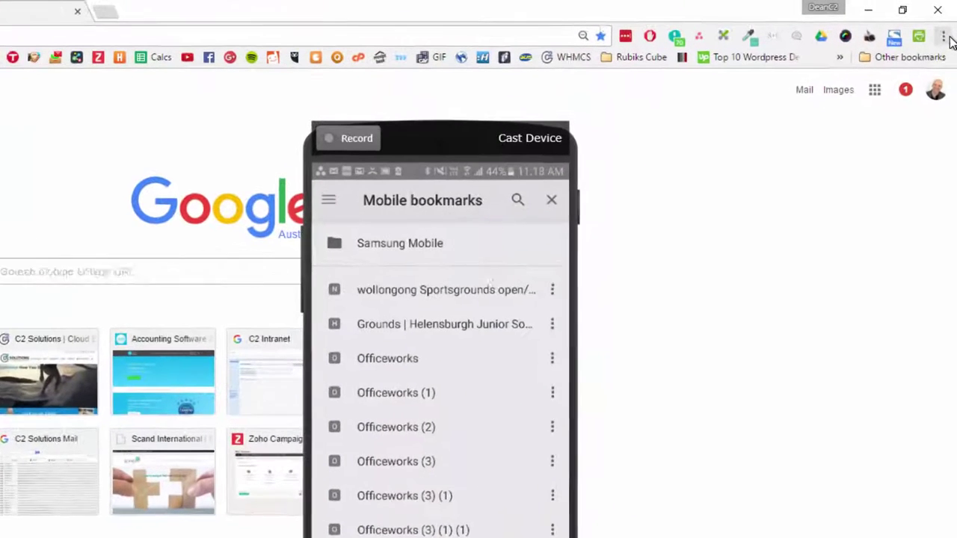
# Show the Mobile bookmarks folder in the Bookmark Manager and select the Officeworks (3) (1) (1) bookmark.
pyautogui.click(948, 23)
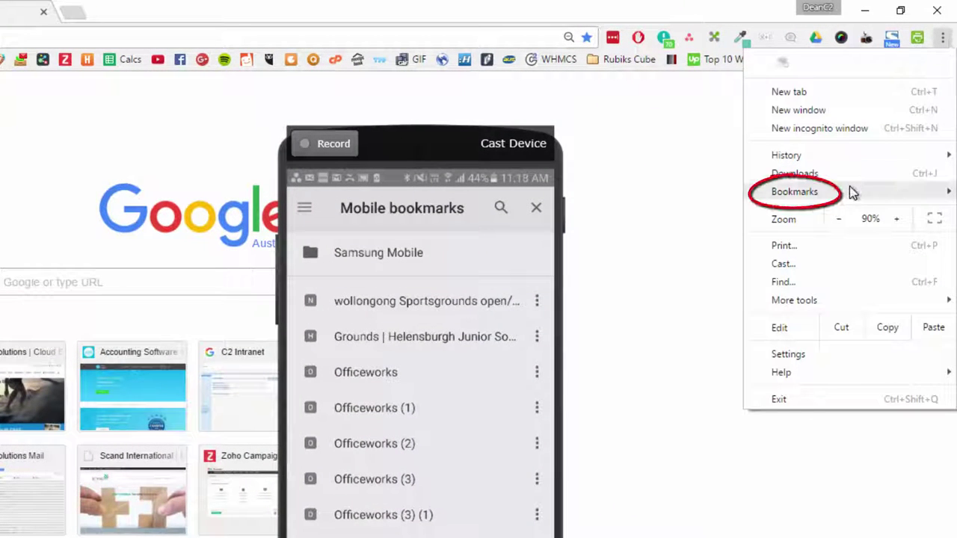
pyautogui.moveTo(850, 187)
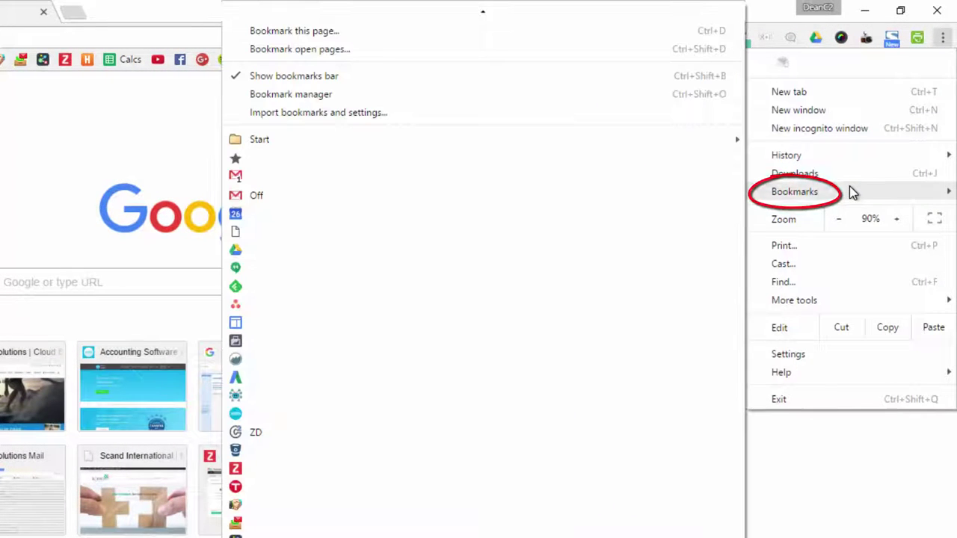
pyautogui.click(406, 99)
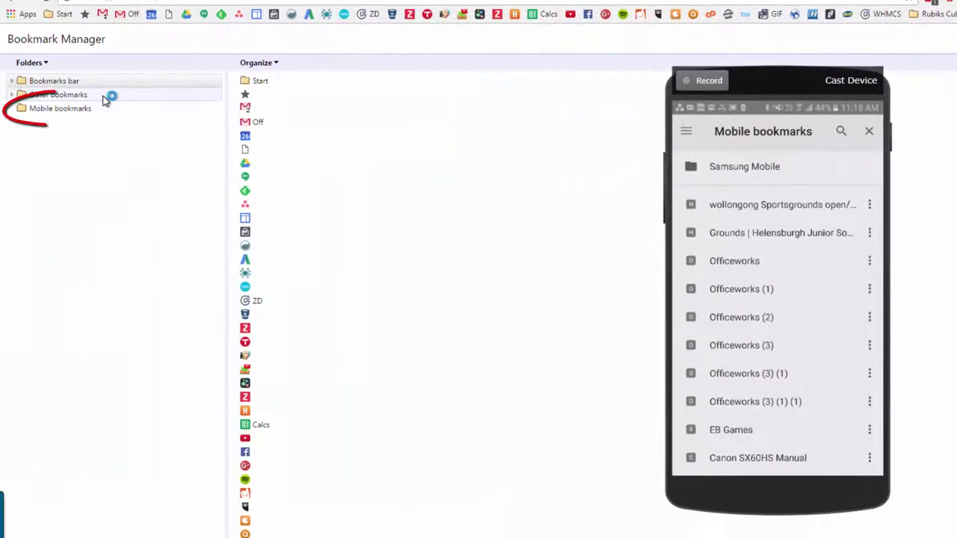
pyautogui.click(74, 109)
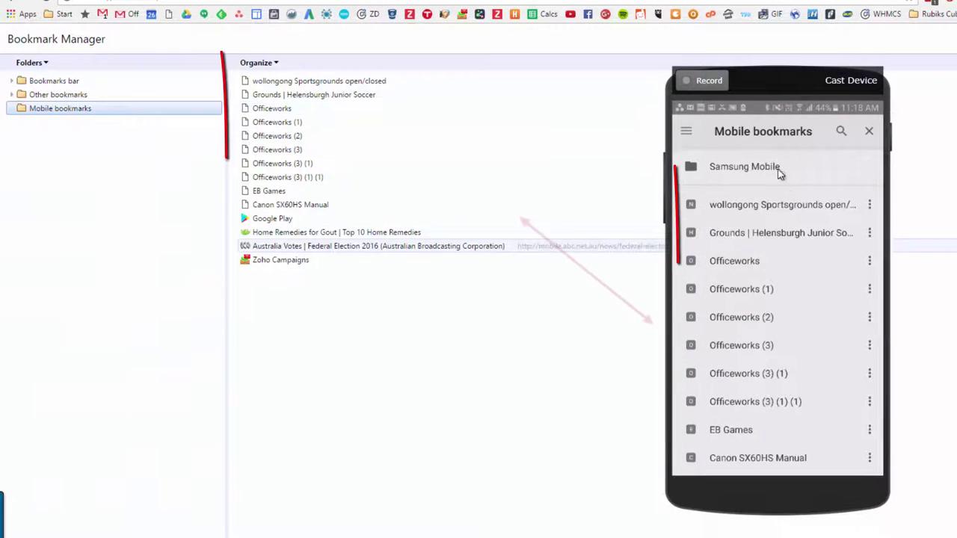
pyautogui.click(329, 181)
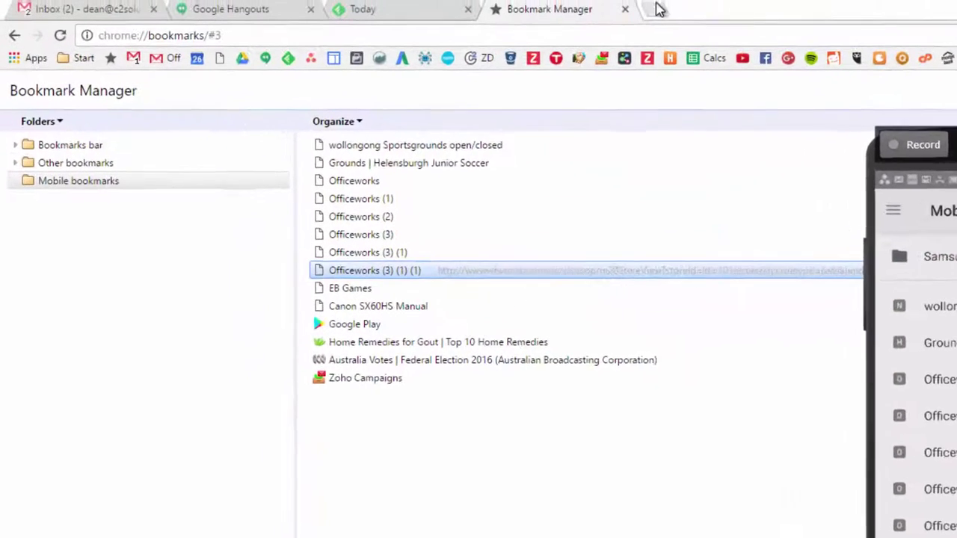
pyautogui.click(651, 8)
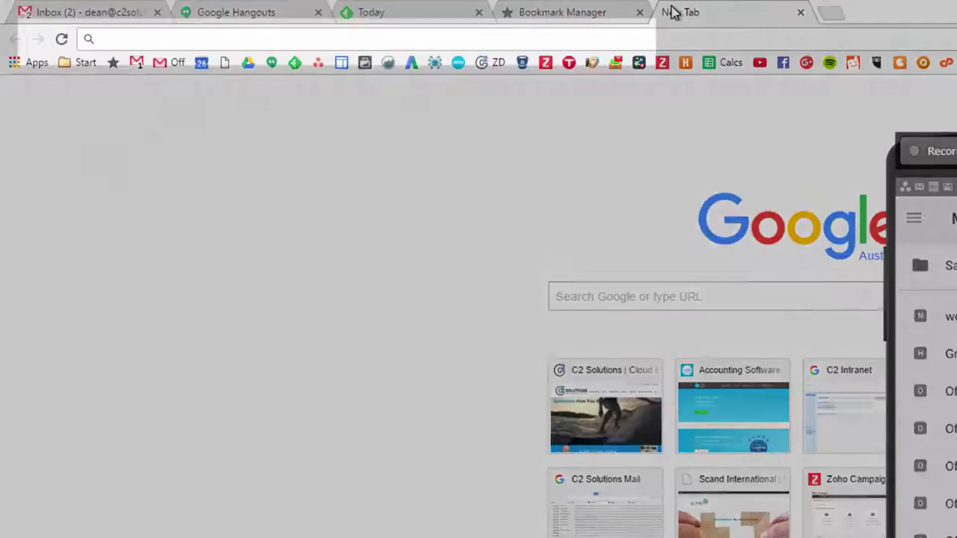
# Load chrome://sync-internals and move the phone mirror aside to reveal the Sync Protocol Log.
pyautogui.write('chrome')
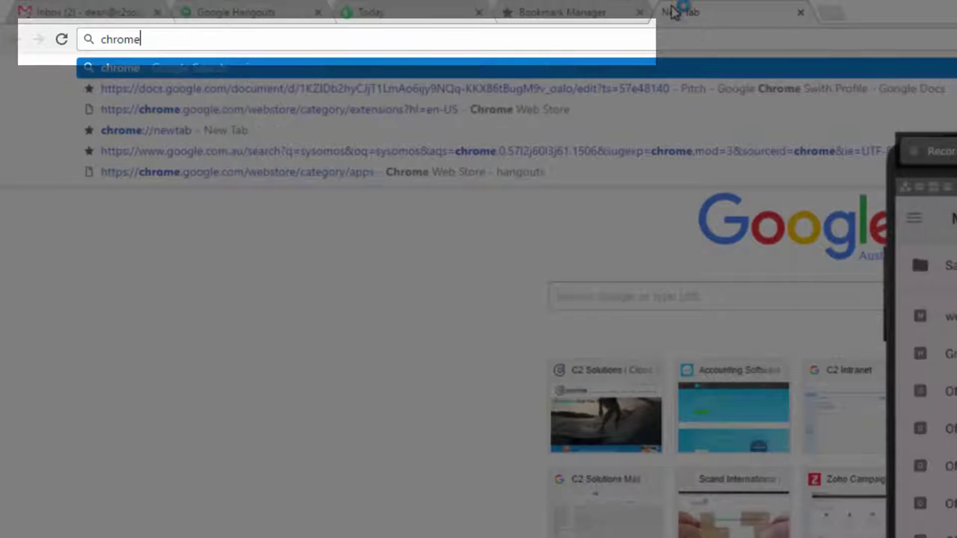
pyautogui.write('://sync')
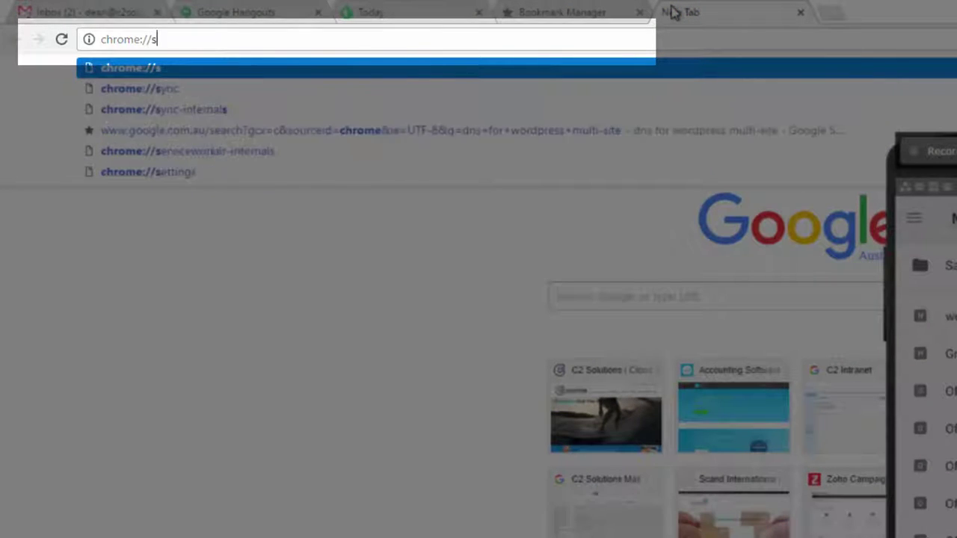
pyautogui.press('Return')
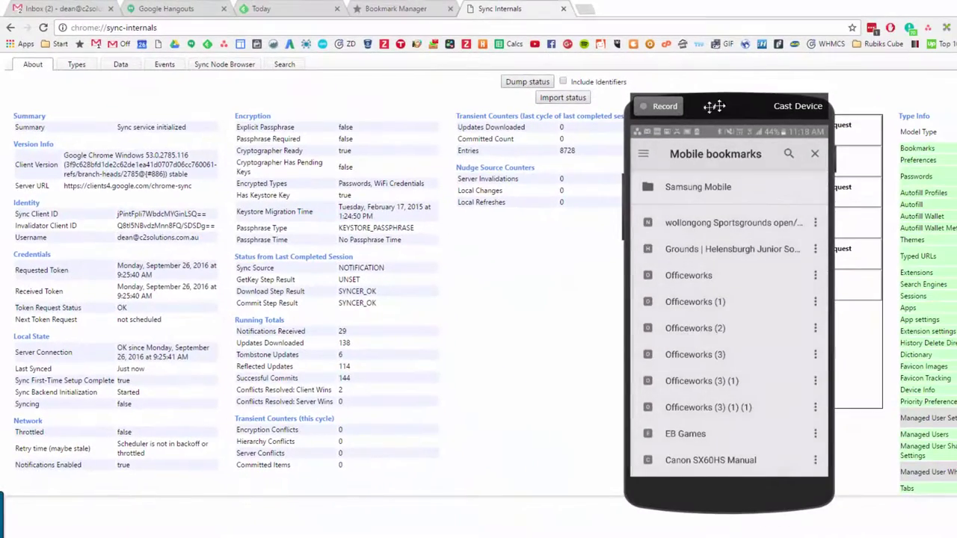
pyautogui.moveTo(714, 106); pyautogui.dragTo(492, 122)
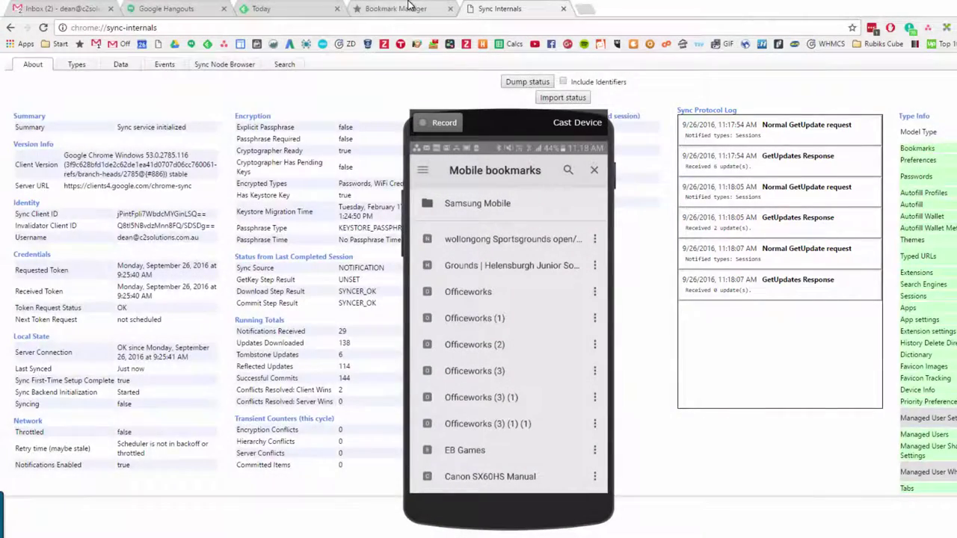
# Check the Sync Internals log for the bookmark commit, then return to Bookmark Manager.
pyautogui.click(404, 9)
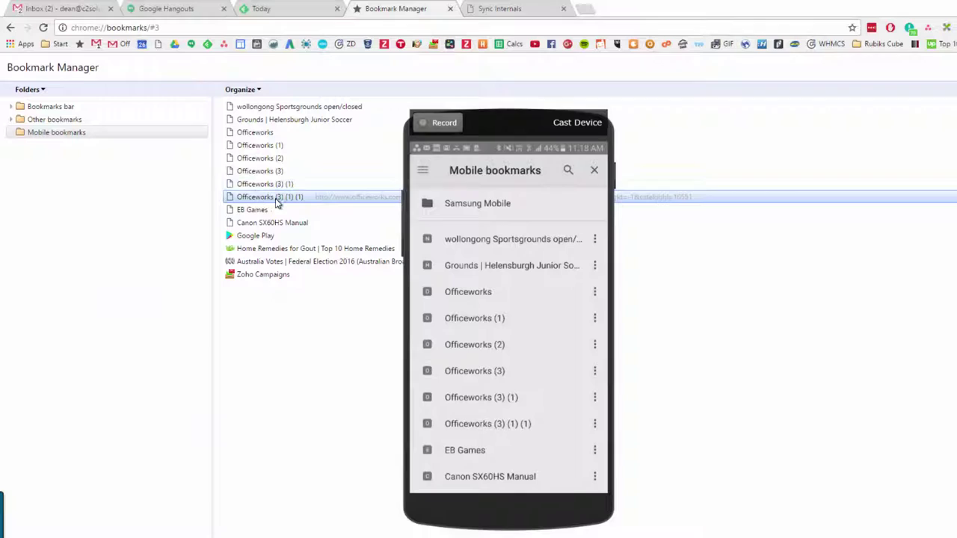
pyautogui.click(514, 8)
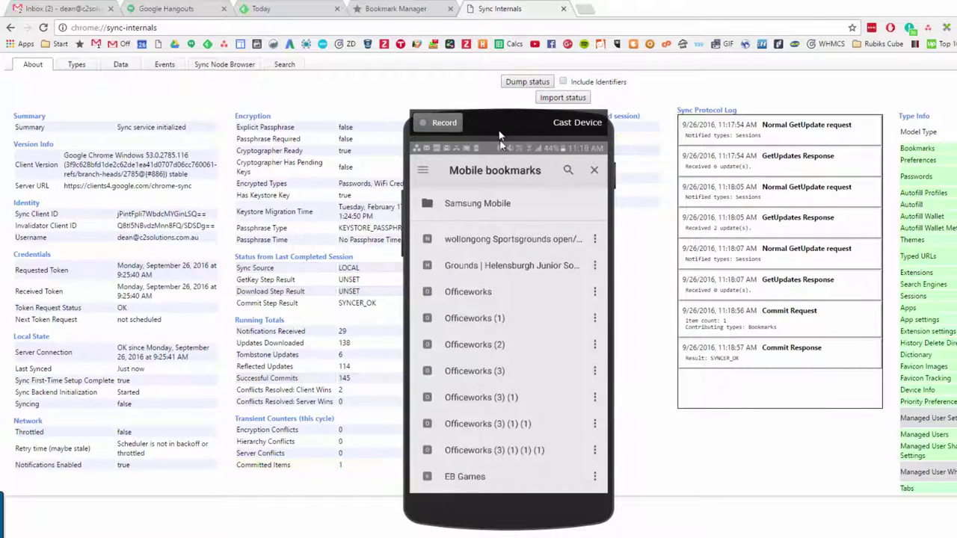
pyautogui.click(421, 12)
# Move the phone mirror right and select the Officeworks (3) (1) (1) (1) bookmark.
pyautogui.moveTo(498, 129); pyautogui.dragTo(777, 152)
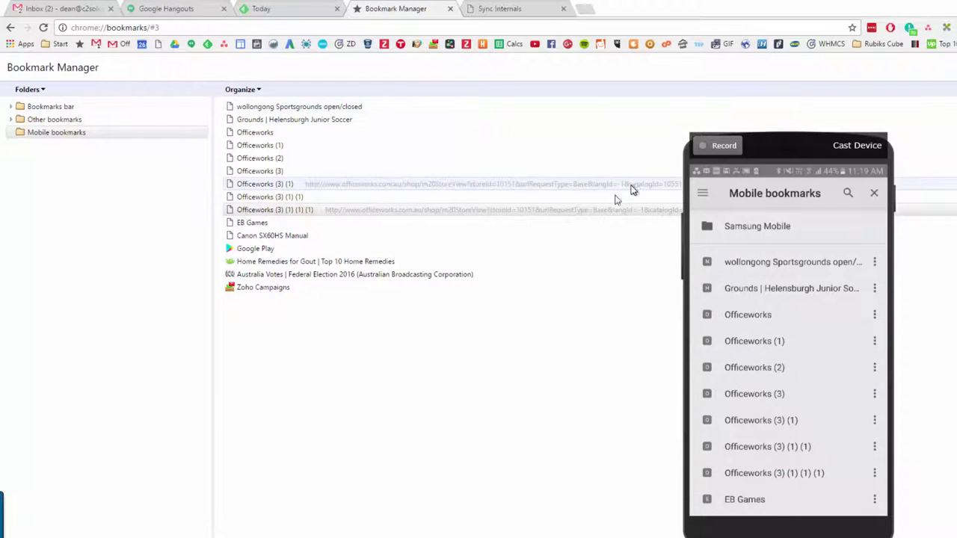
pyautogui.click(647, 212)
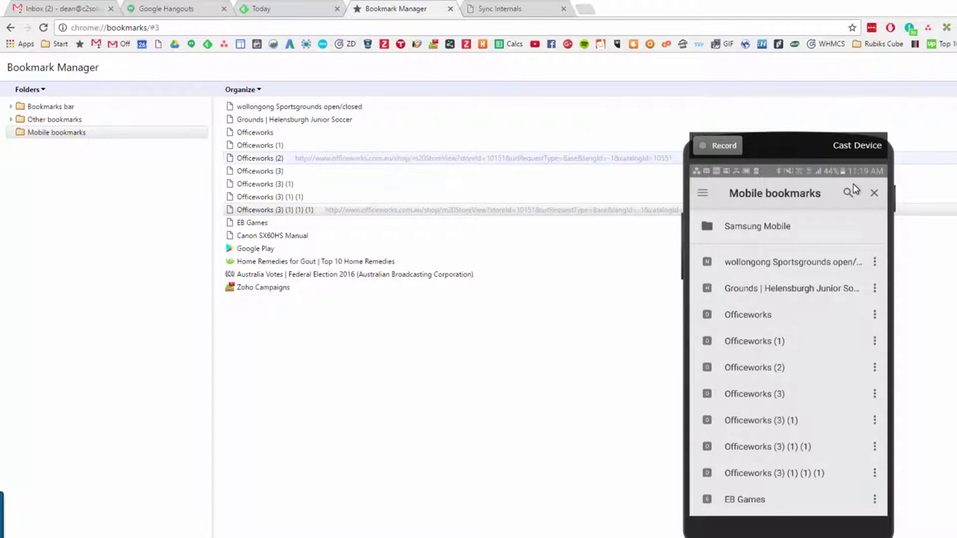
pyautogui.press('super')
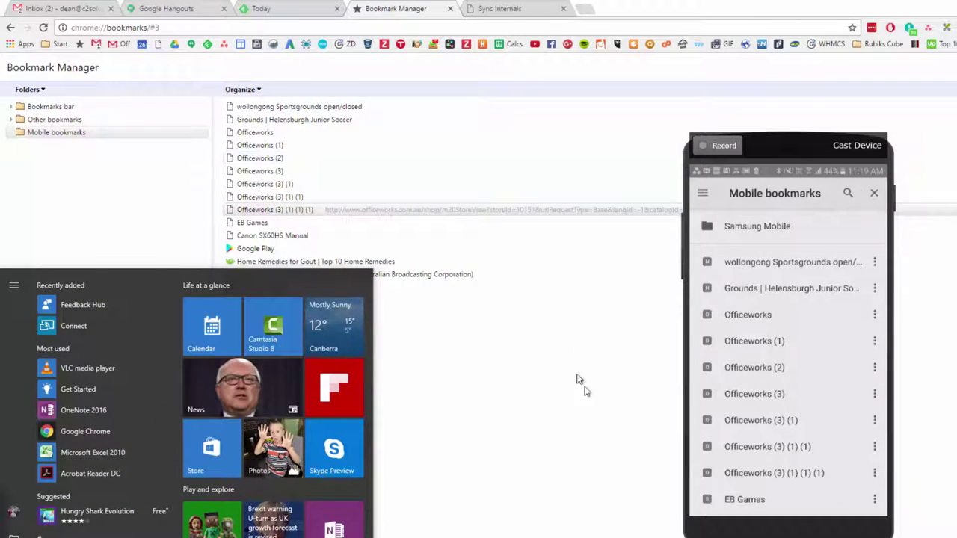
pyautogui.press('Escape')
# Bring the phone mirror window into focus.
pyautogui.click(814, 150)
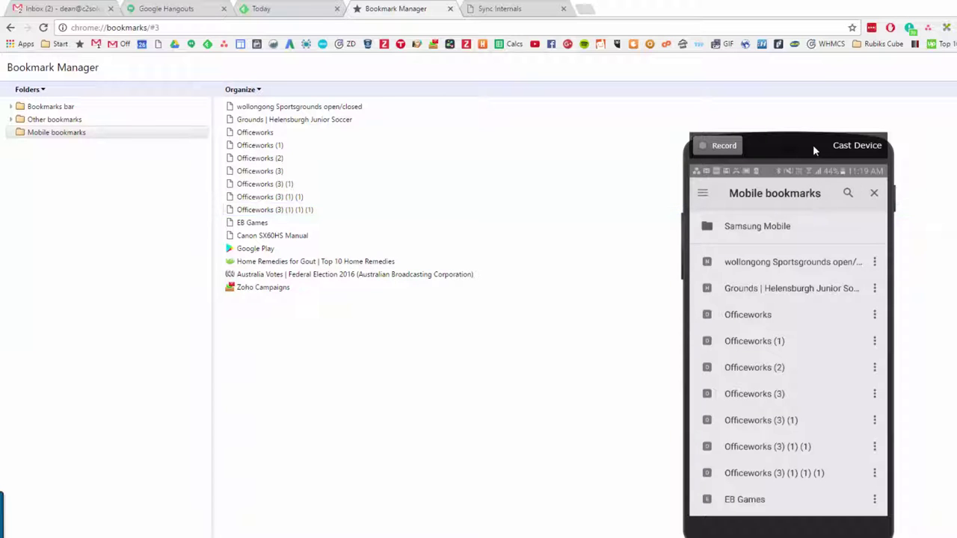